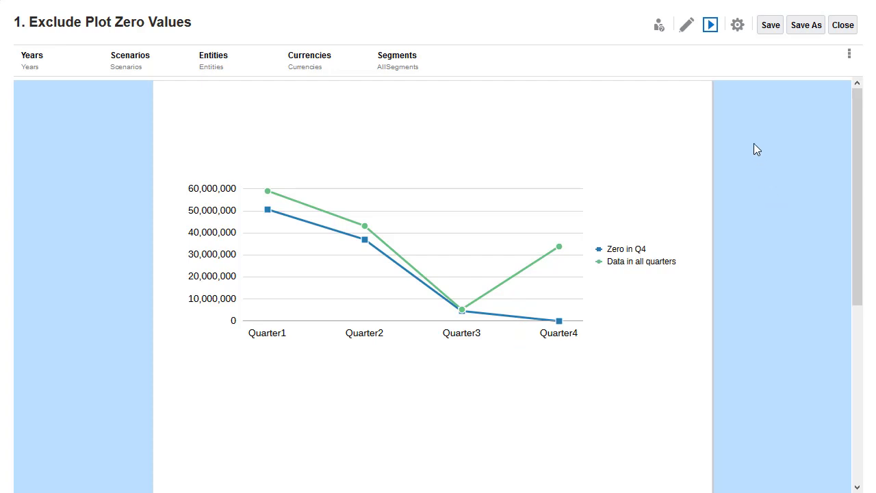
Set Plot zero values to False for Chart 1, then preview the report.
click(738, 28)
mouse_move(757, 182)
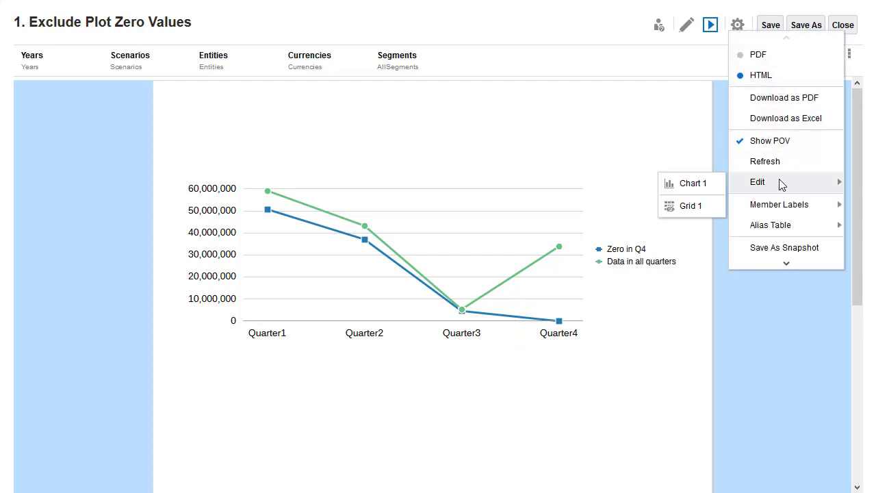
click(712, 191)
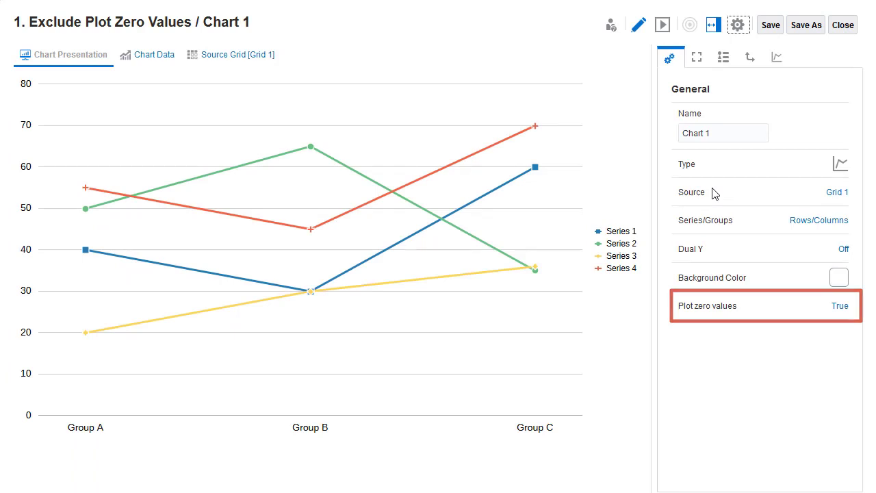
click(838, 305)
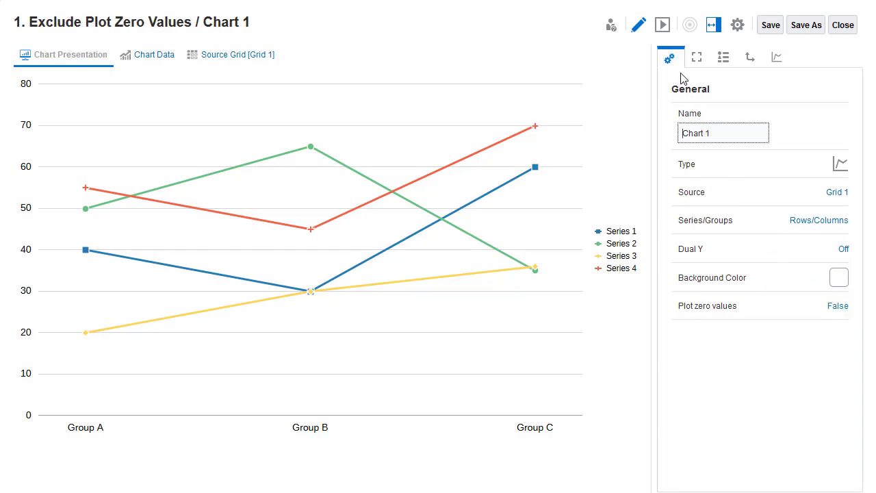
click(662, 26)
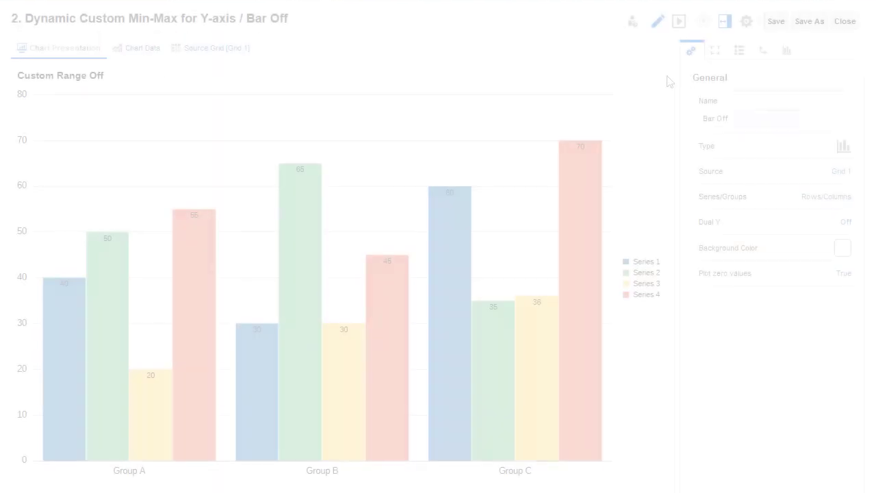
Try Offset by value for the Bar Off chart's y-axis custom range, revert it to Off, and preview.
click(763, 52)
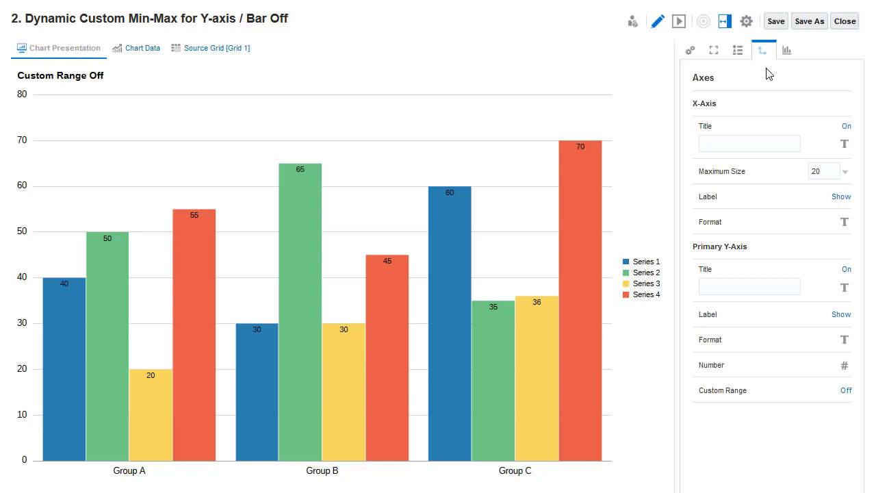
click(846, 391)
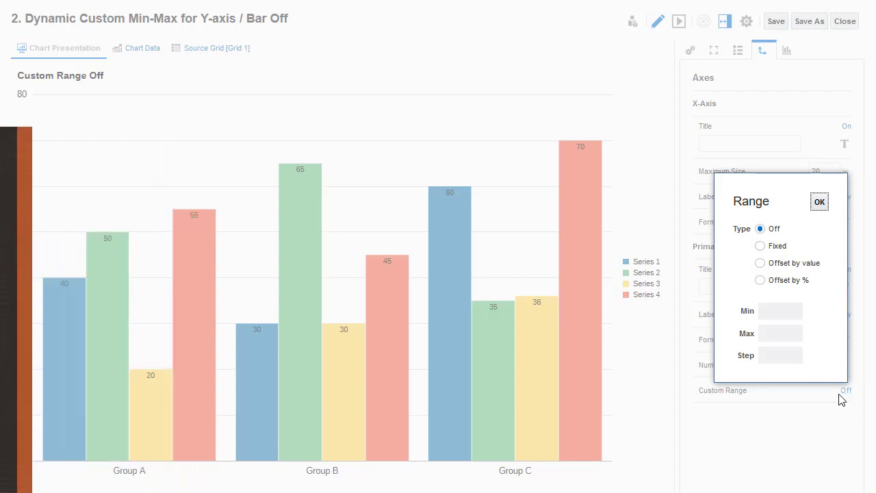
click(761, 264)
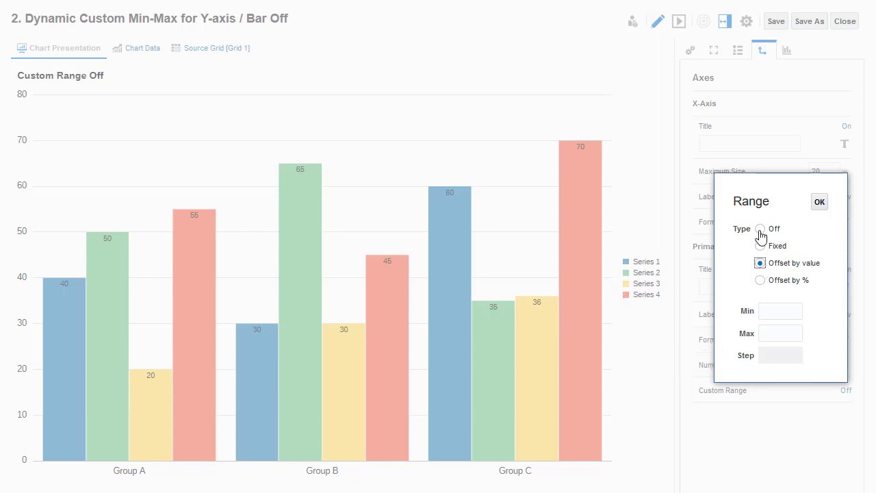
click(760, 228)
click(819, 201)
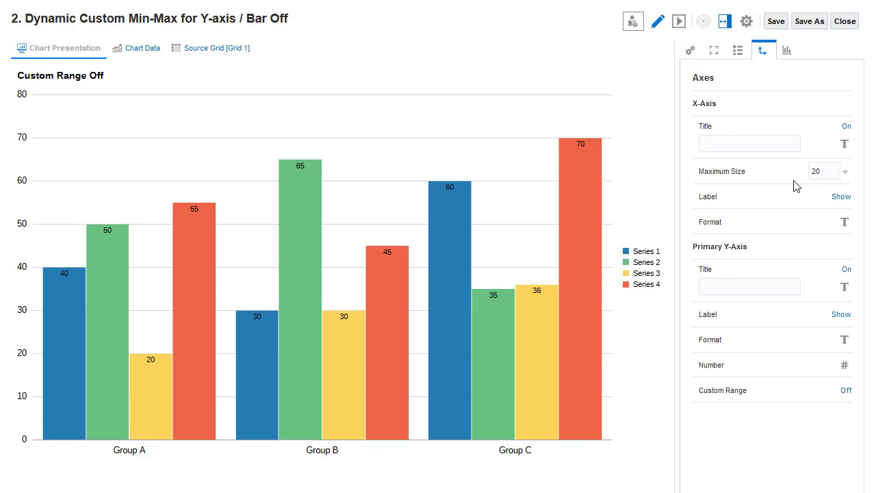
click(680, 25)
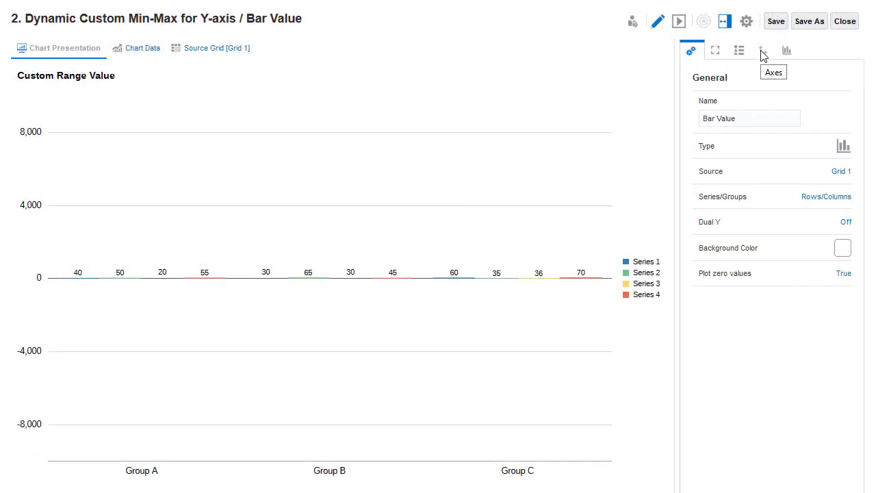
Confirm the Bar Value chart's y-axis offset by value of 10000 min and max, then preview.
click(763, 51)
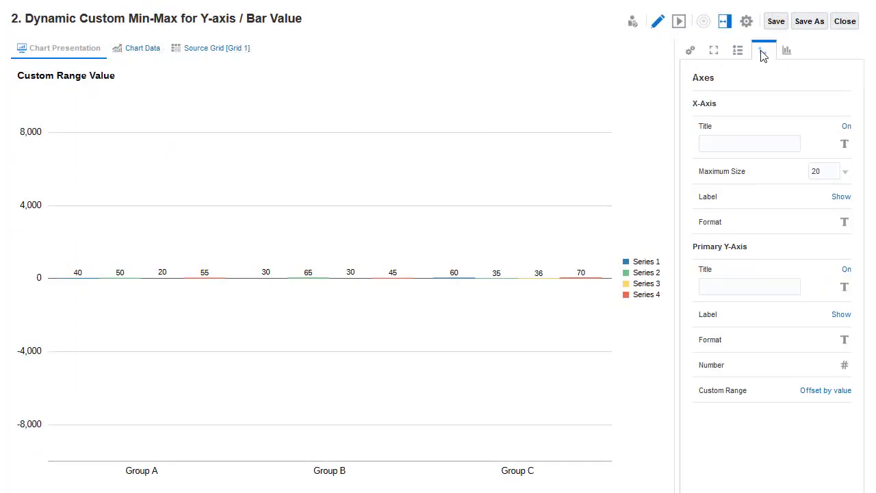
click(825, 391)
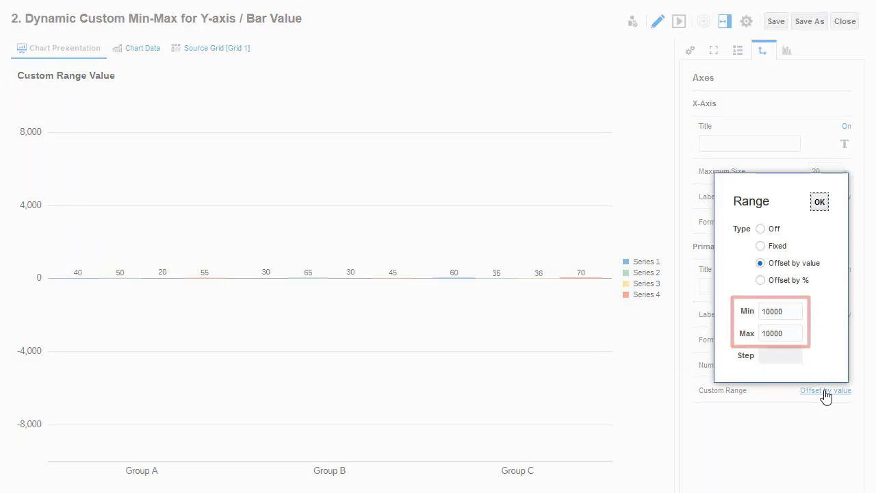
click(822, 206)
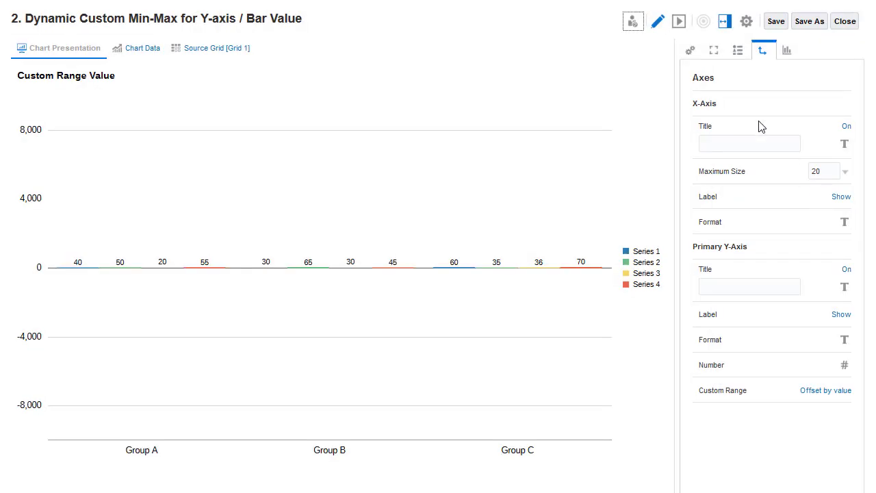
click(679, 22)
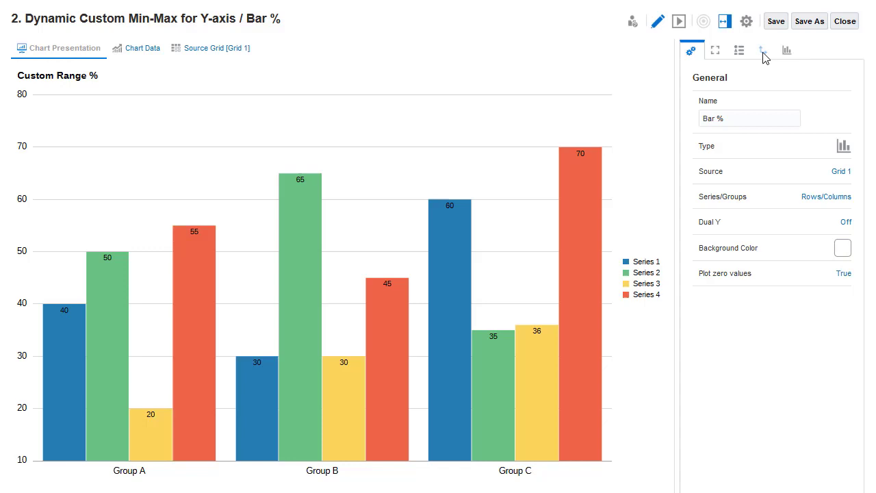
Keep Offset by % with Min 20 and Max 20 in the Bar % chart's y-axis range, then preview.
click(763, 52)
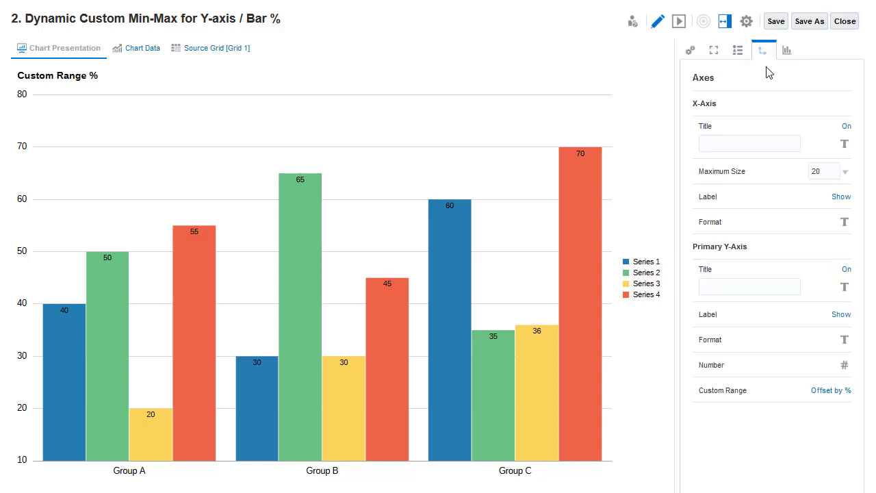
click(831, 392)
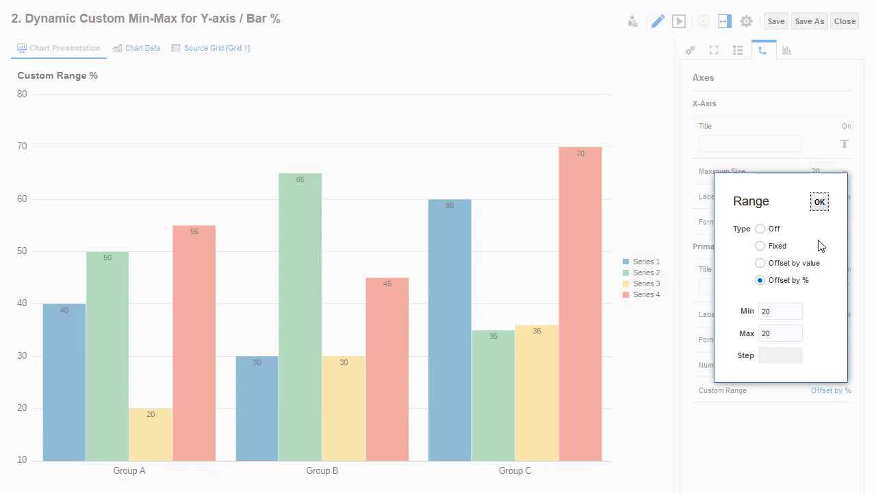
click(820, 203)
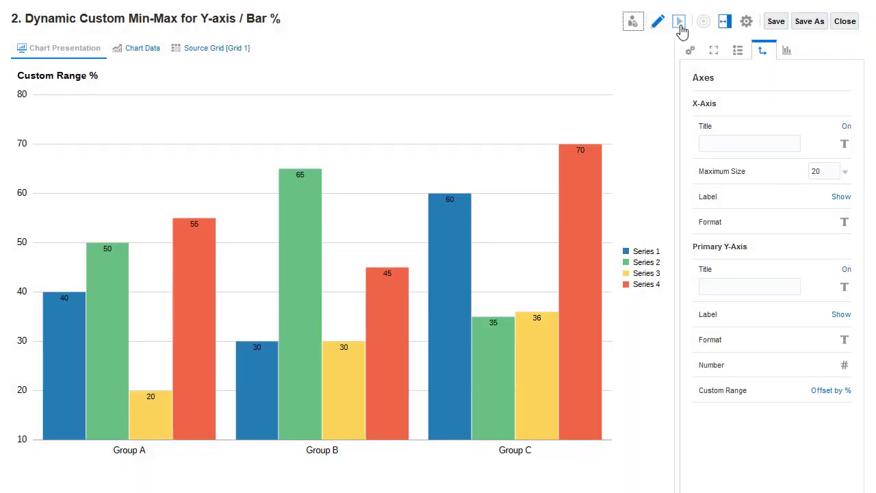
click(680, 23)
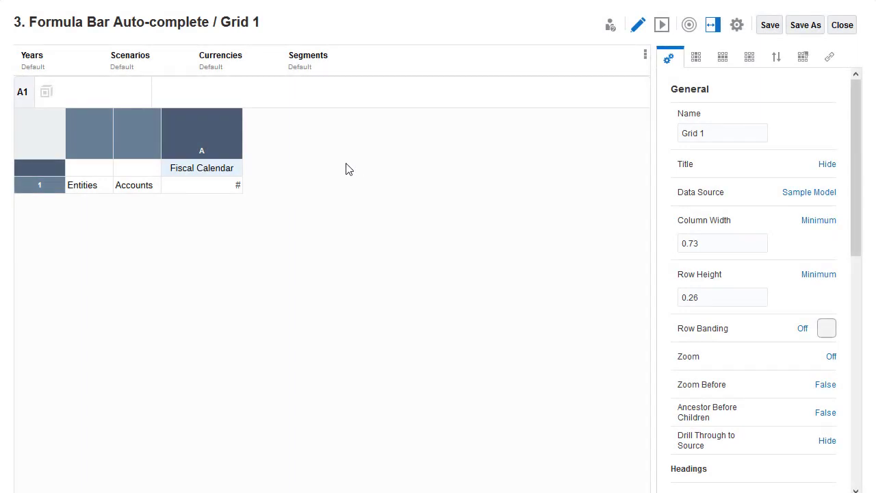
Replace the column's Fiscal Calendar member with Children of Fiscal Calendar.
click(224, 169)
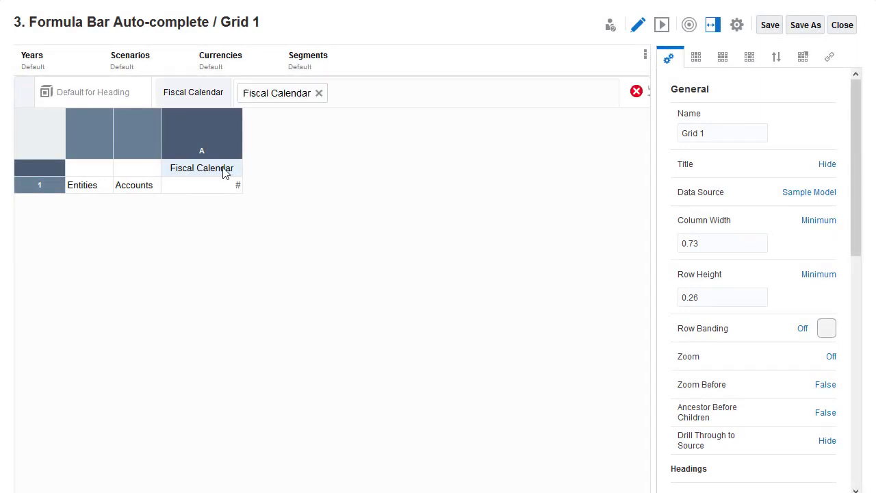
click(318, 93)
text(Children of)
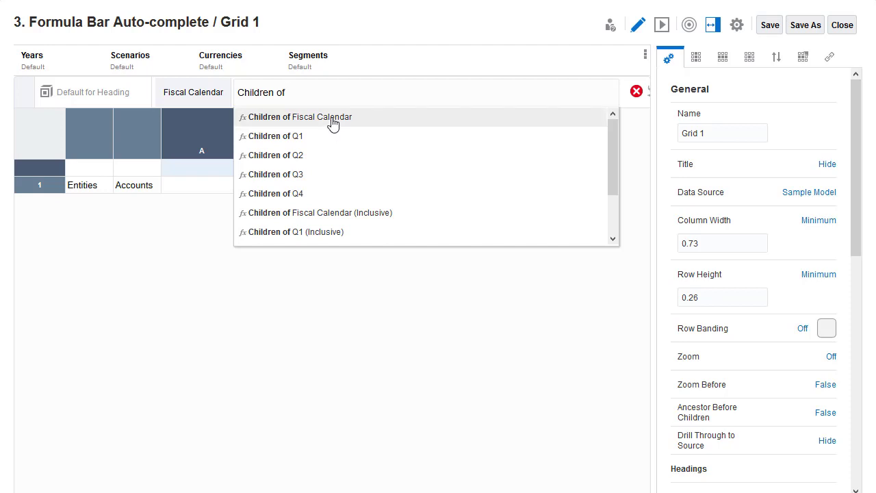
click(333, 121)
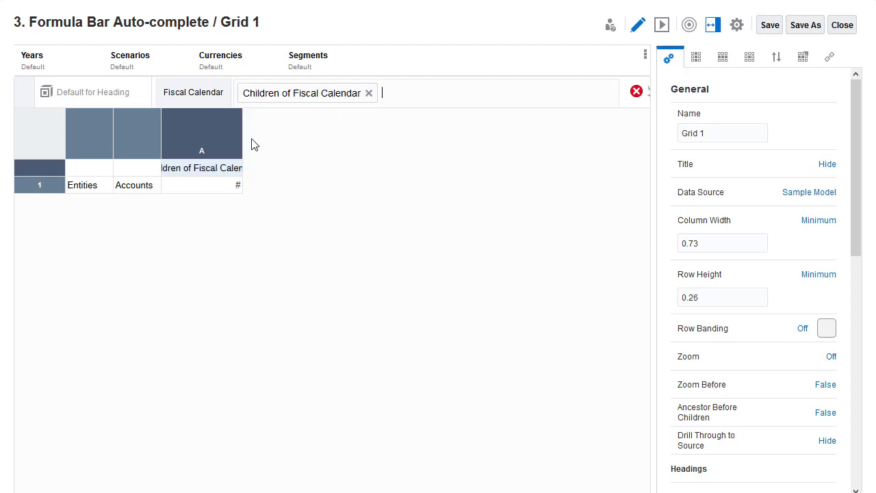
Replace the row's Entities member with Descendants of Total Entities, made inclusive.
click(89, 187)
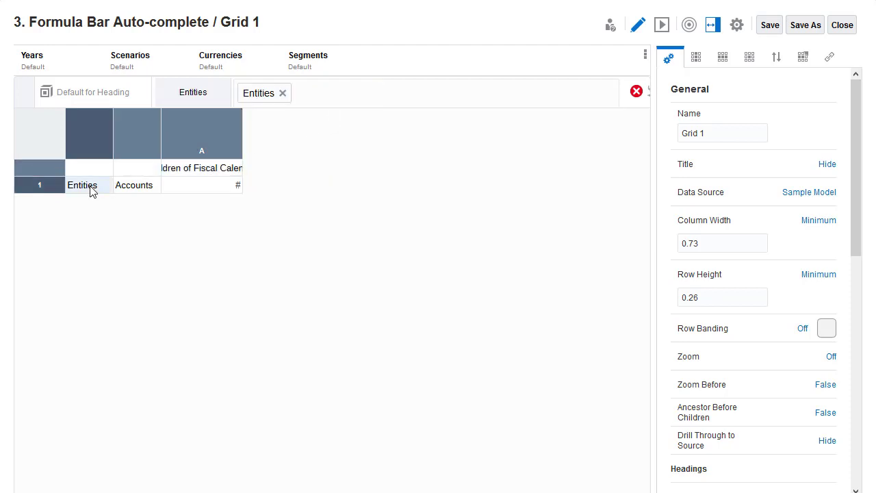
click(282, 94)
text(Descendants of)
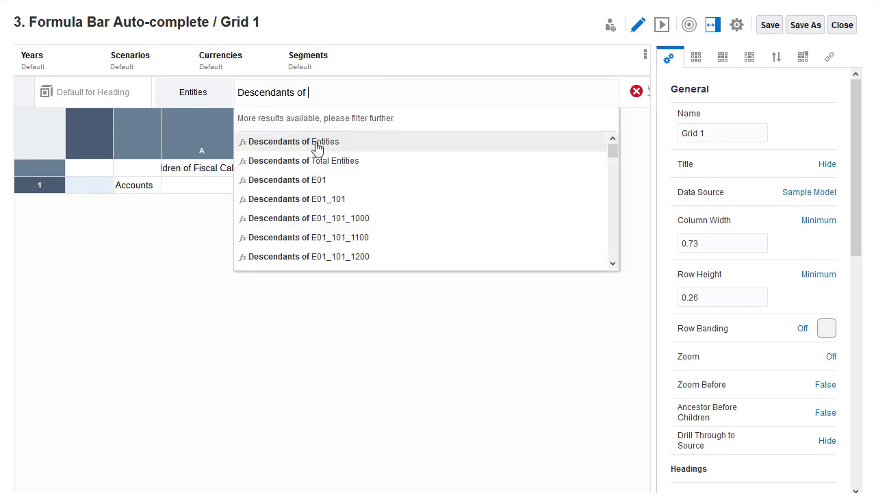
click(333, 162)
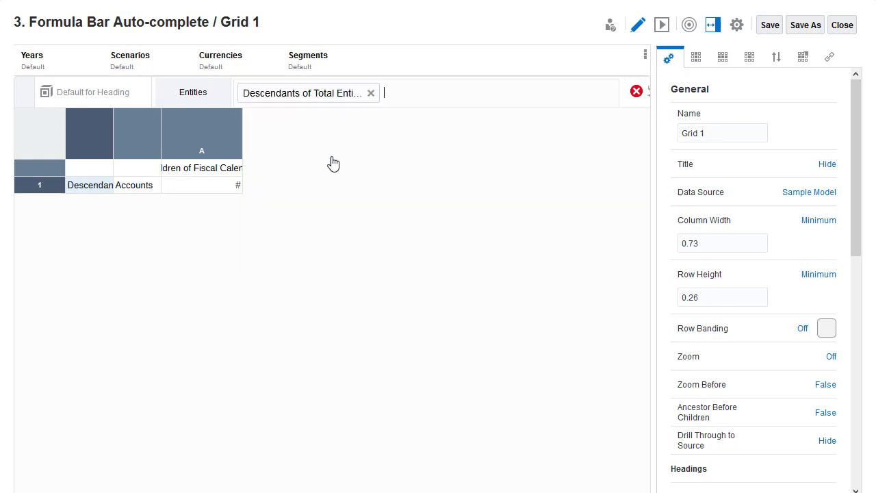
right_click(341, 101)
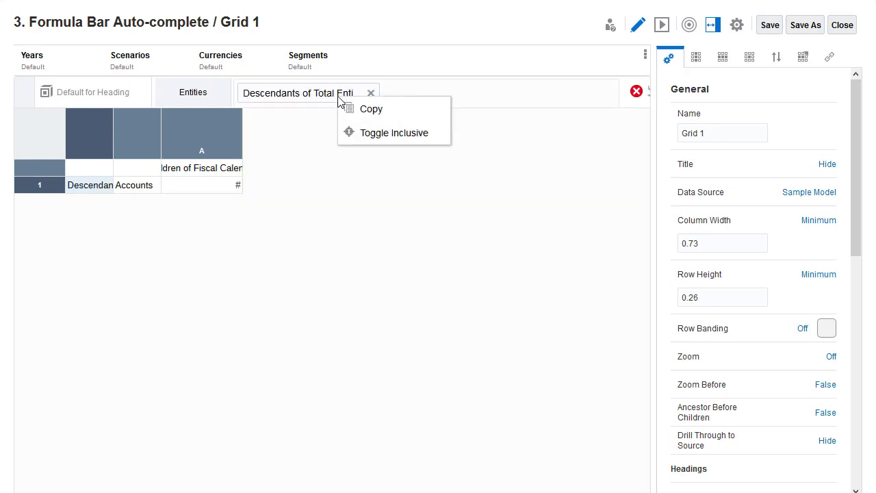
click(391, 133)
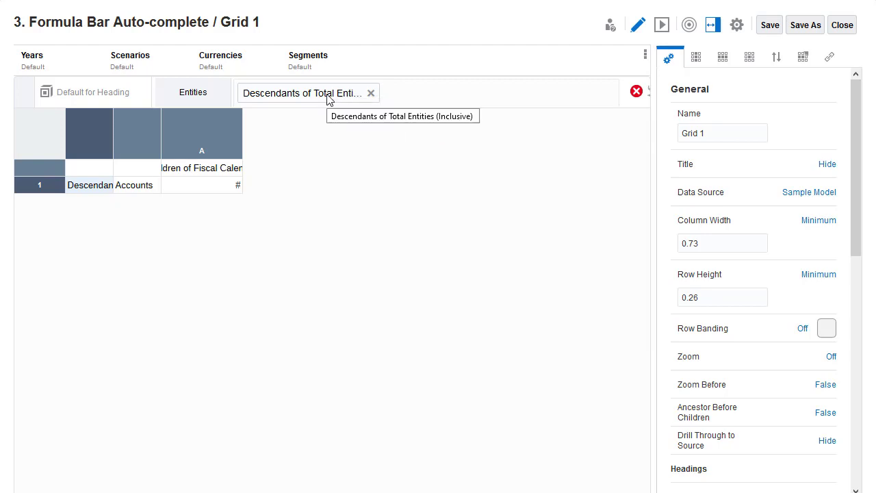
Add E02 as a second entity member via autocomplete and copy its selection.
click(388, 94)
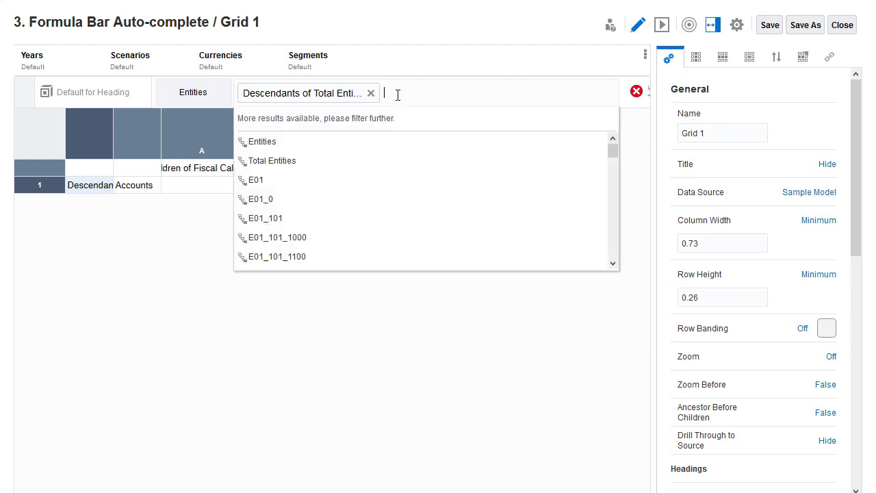
text(E0)
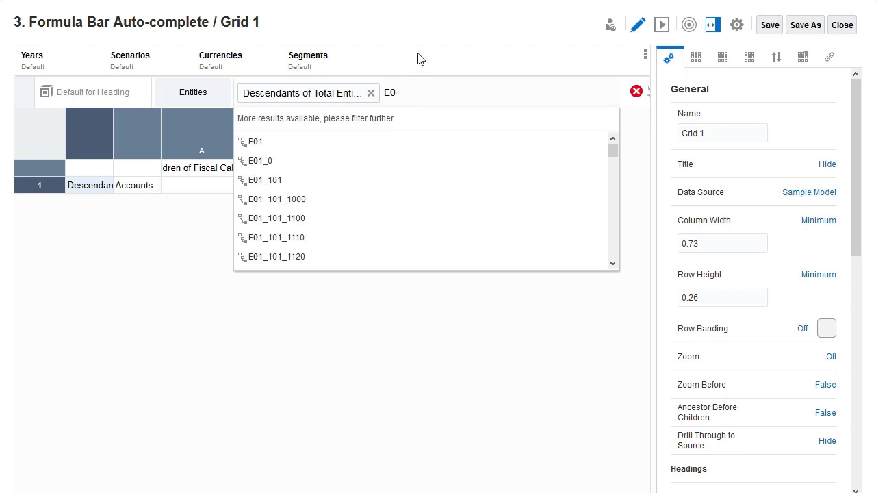
text(2)
click(344, 121)
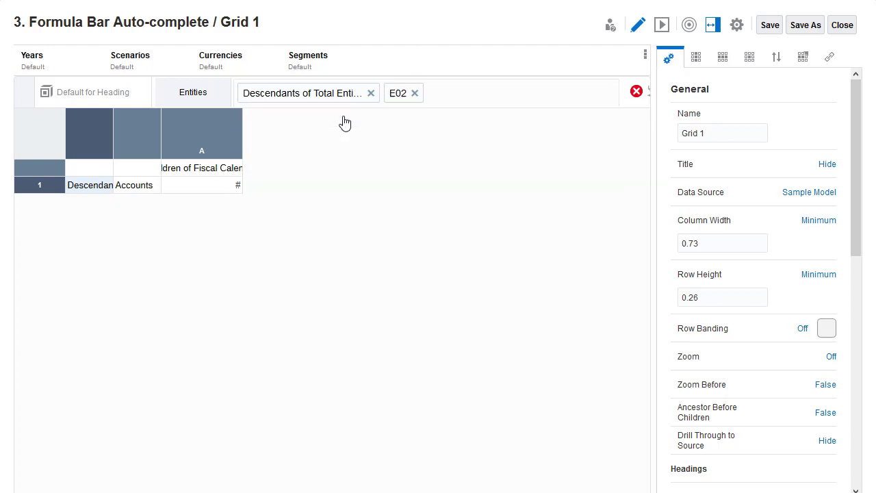
right_click(401, 99)
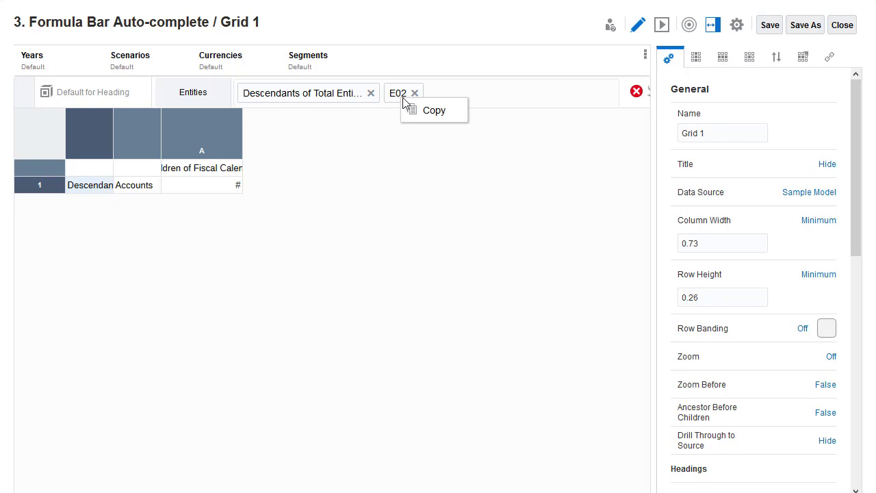
click(435, 111)
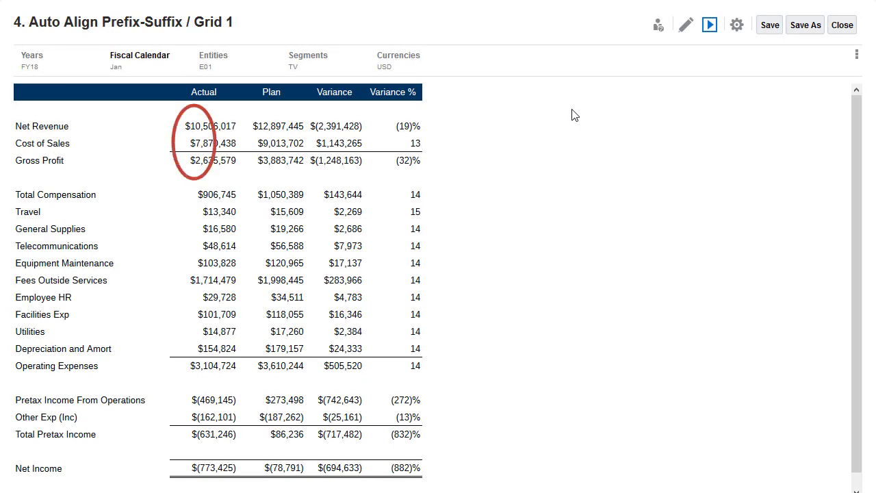
Turn on Align Prefix and Align Suffix for the Actual, Plan, variance and variance % columns, then preview.
click(687, 25)
click(260, 142)
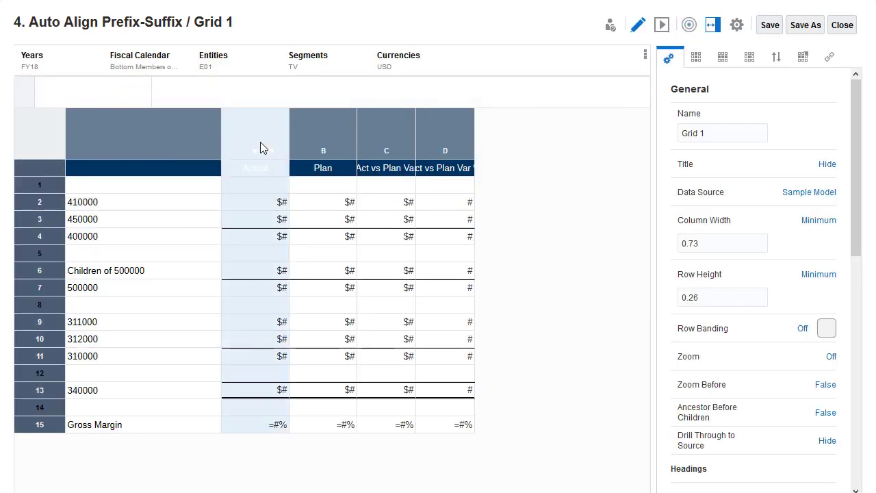
shift+click(323, 142)
shift+click(371, 146)
shift+click(442, 146)
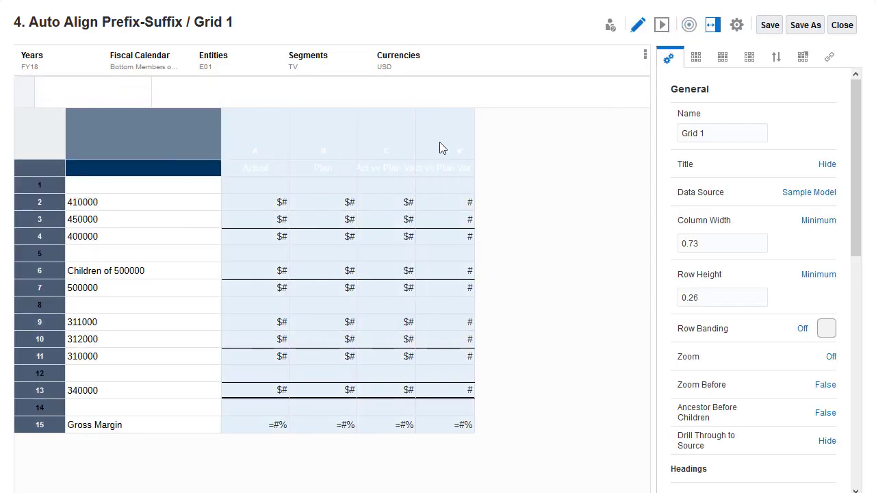
click(749, 60)
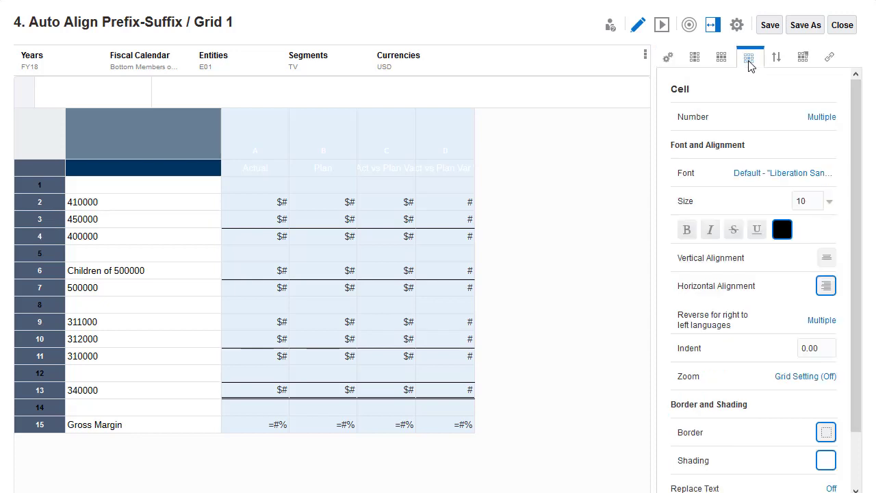
click(818, 118)
click(767, 284)
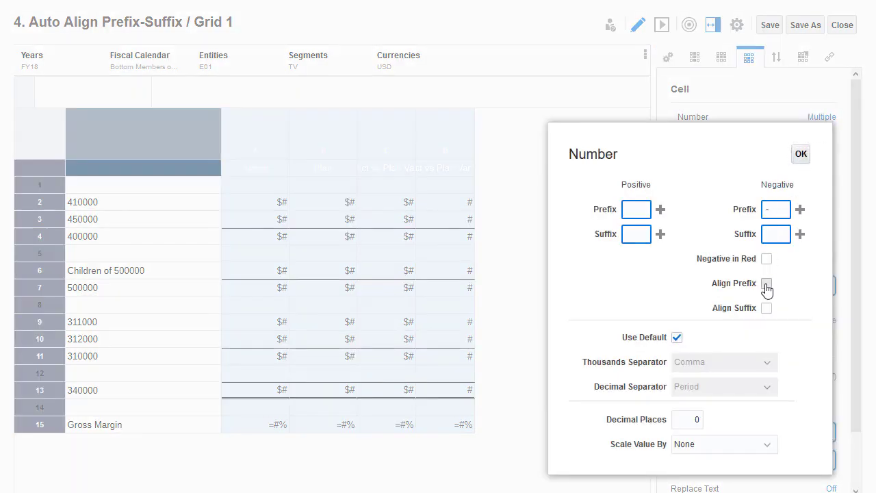
click(767, 309)
click(801, 154)
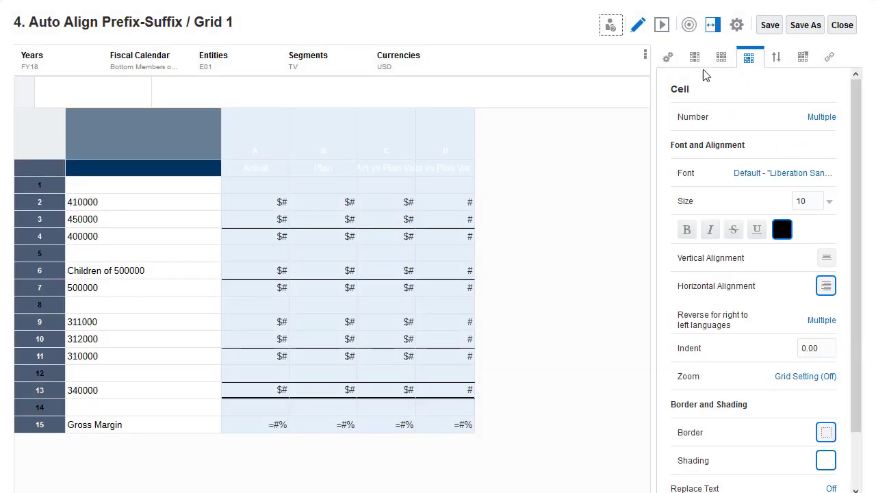
click(662, 27)
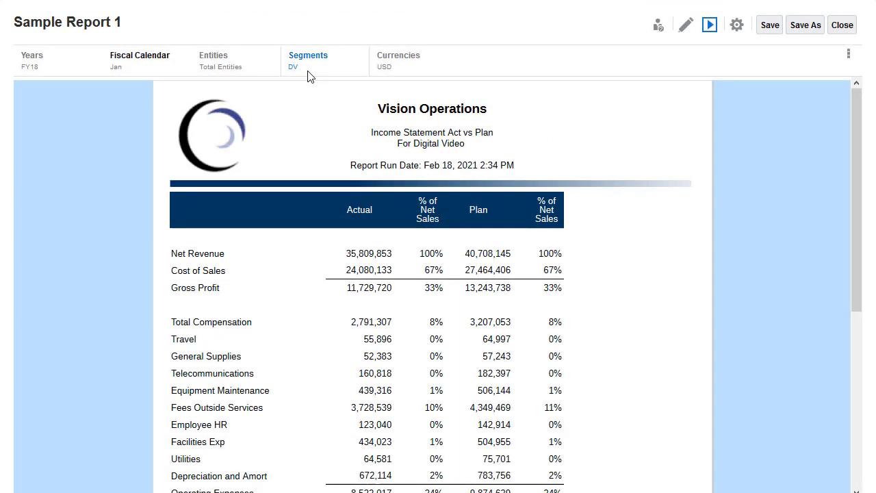
View Sample Report 1 for NoSegment, then run the Suppress Missing Book and show its table of contents.
click(308, 68)
click(334, 244)
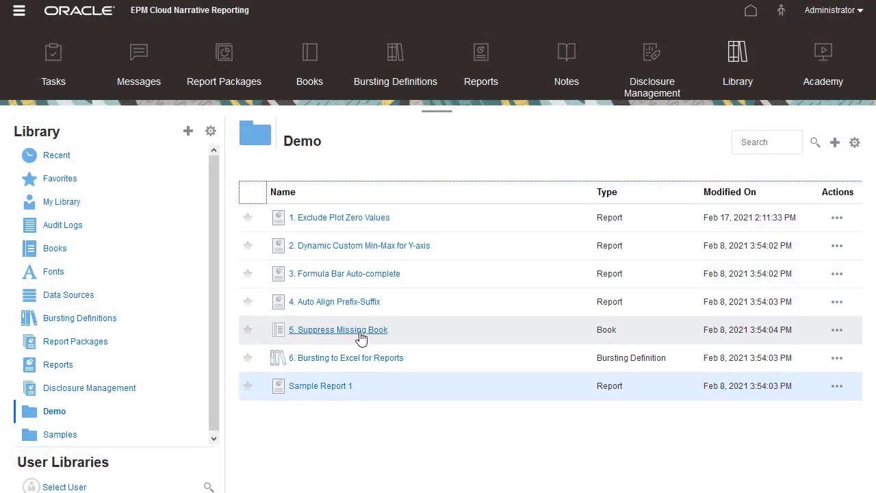
click(361, 335)
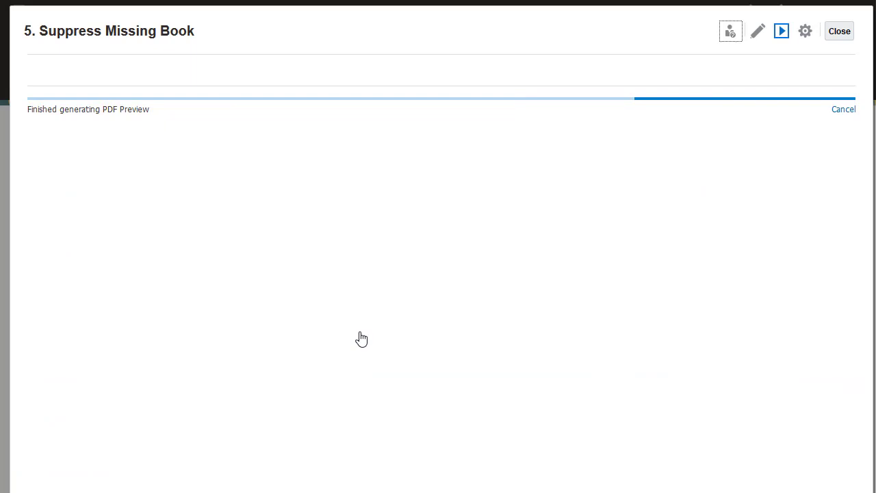
click(89, 272)
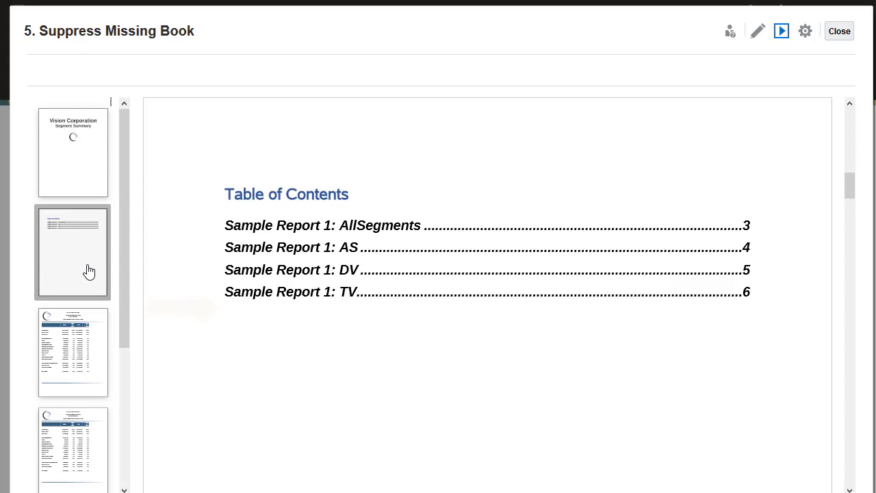
Open Sample Report 1's Grid 1 in design mode and check its Suppression settings.
click(839, 31)
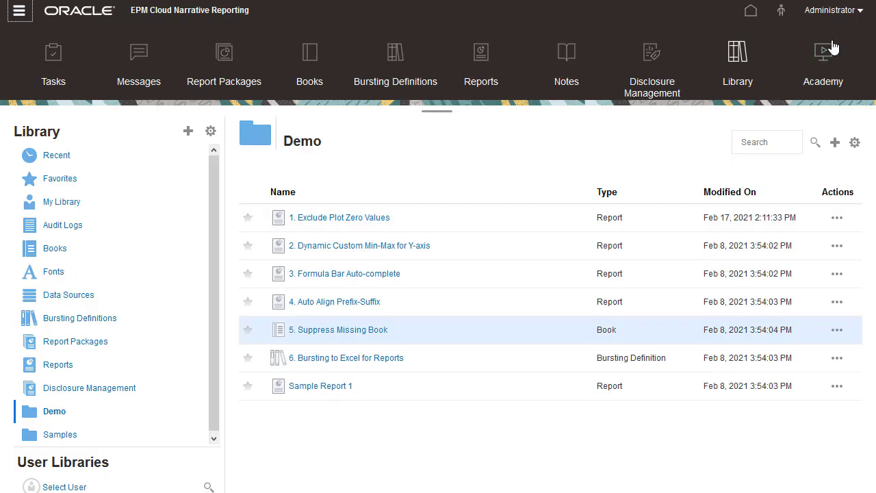
click(329, 384)
click(683, 31)
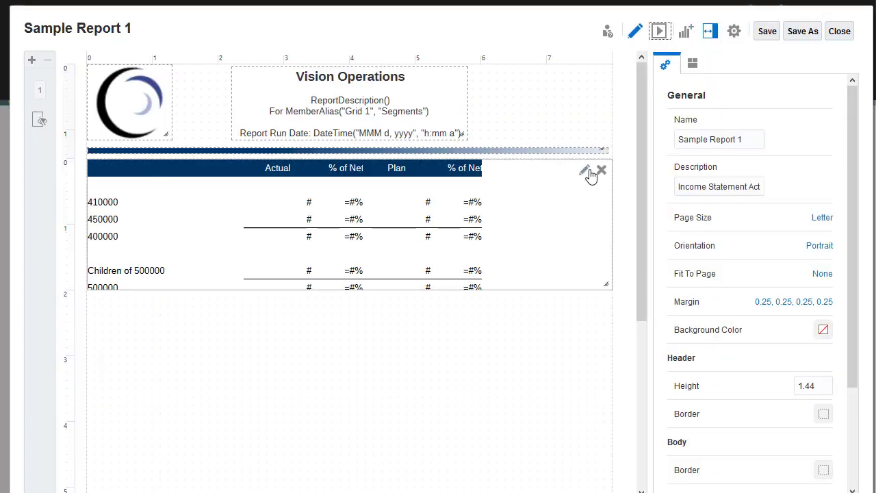
click(587, 172)
drag(853, 149, 845, 368)
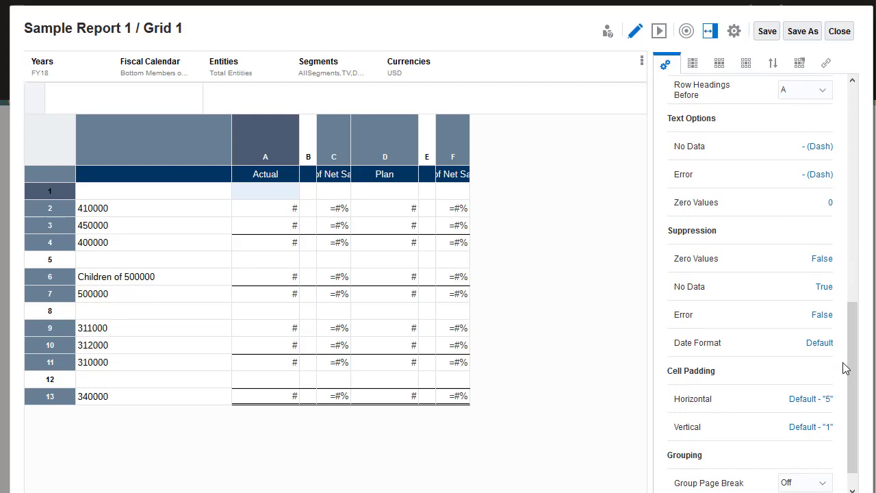
click(839, 31)
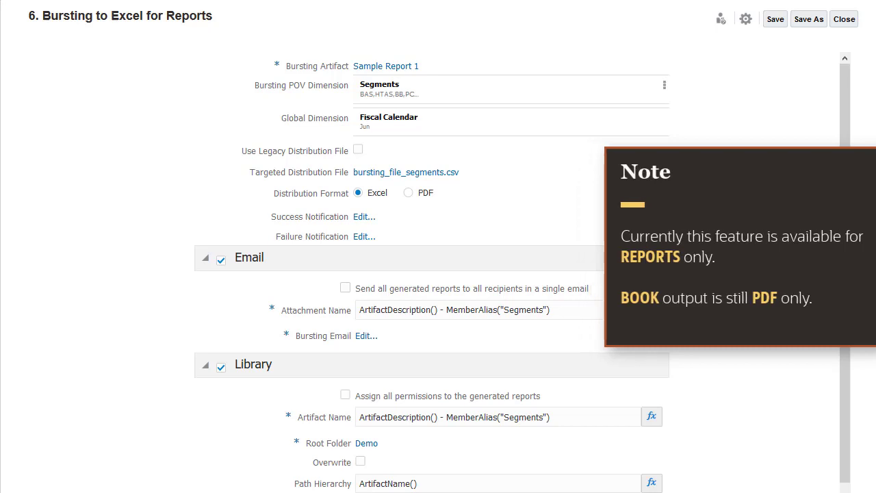
Execute the Bursting to Excel for Reports definition from its gear Actions menu.
click(745, 21)
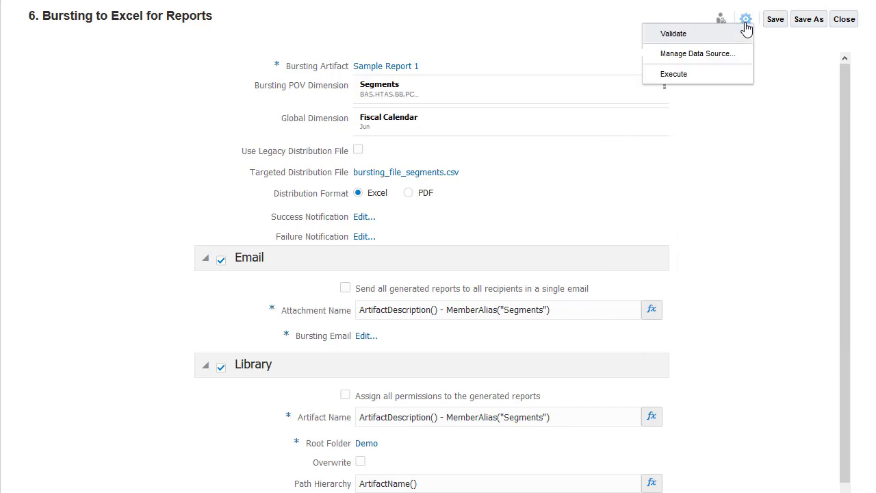
click(730, 74)
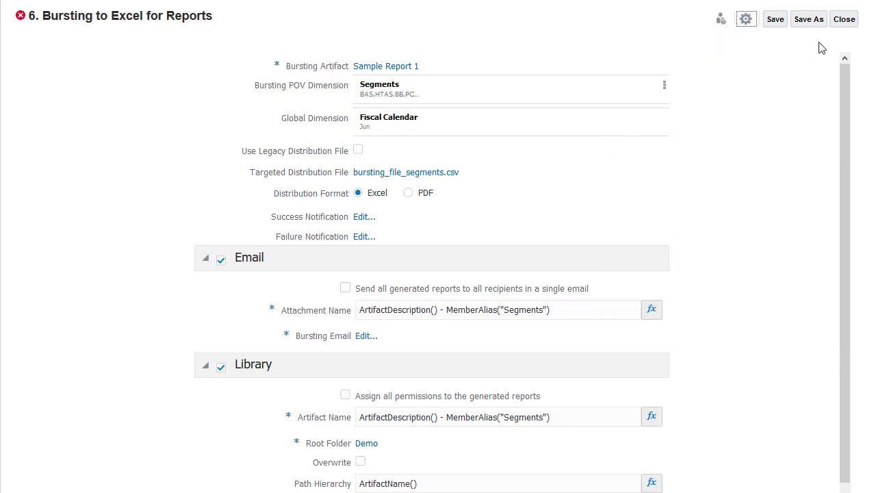
Open the Boom Box .xlsx file from the Sample Report 1 folder in Excel.
click(844, 19)
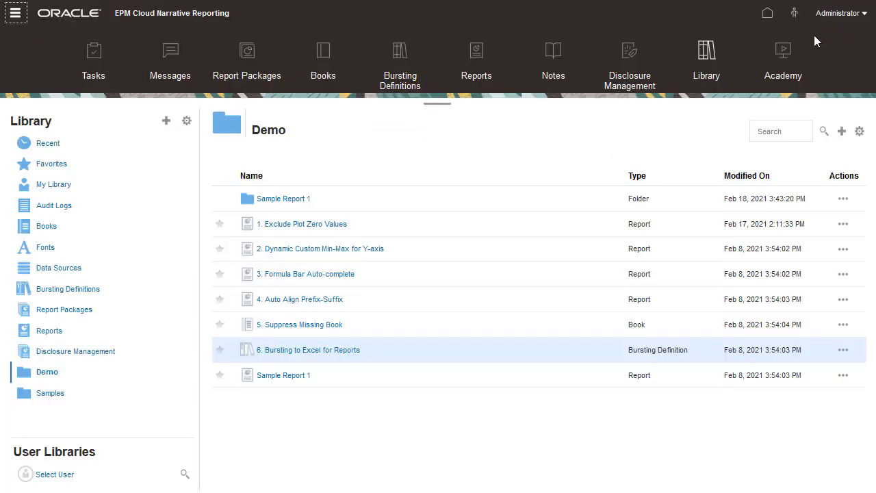
click(297, 200)
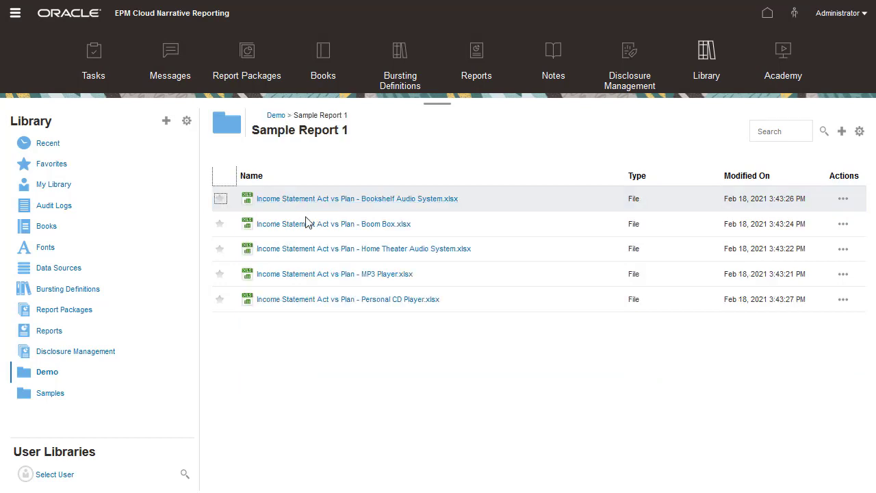
click(336, 225)
click(493, 360)
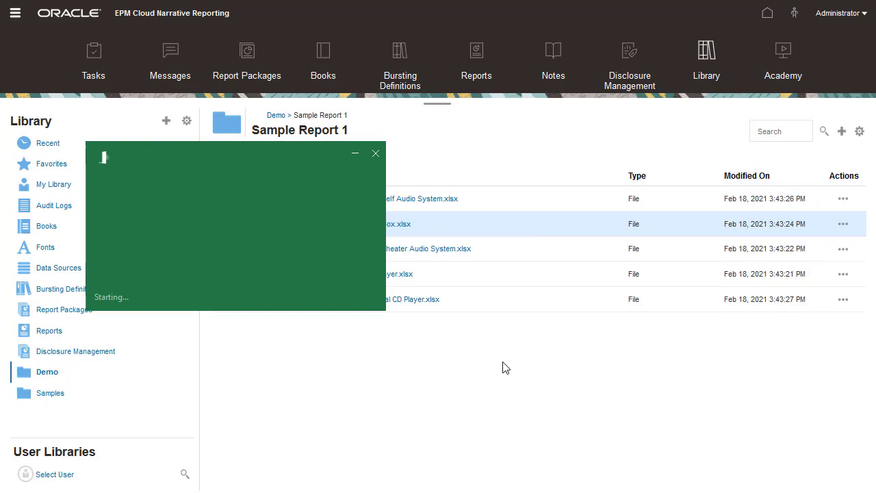